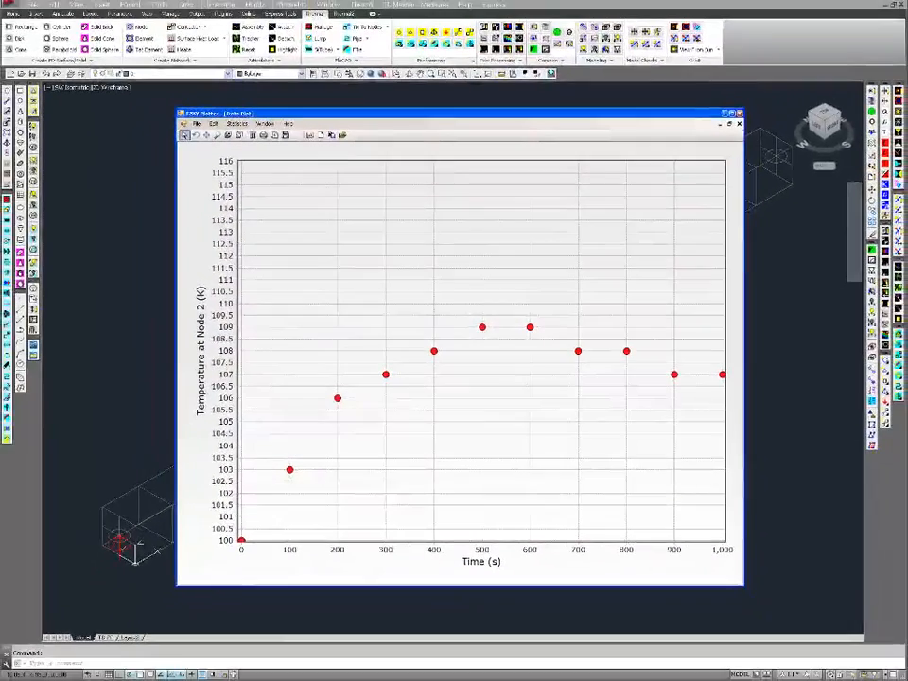
Place a temperature measure on the bar's upper surface at the middle dividing line, with node output enabled for submodel TC, ID 1
left_click(899, 617)
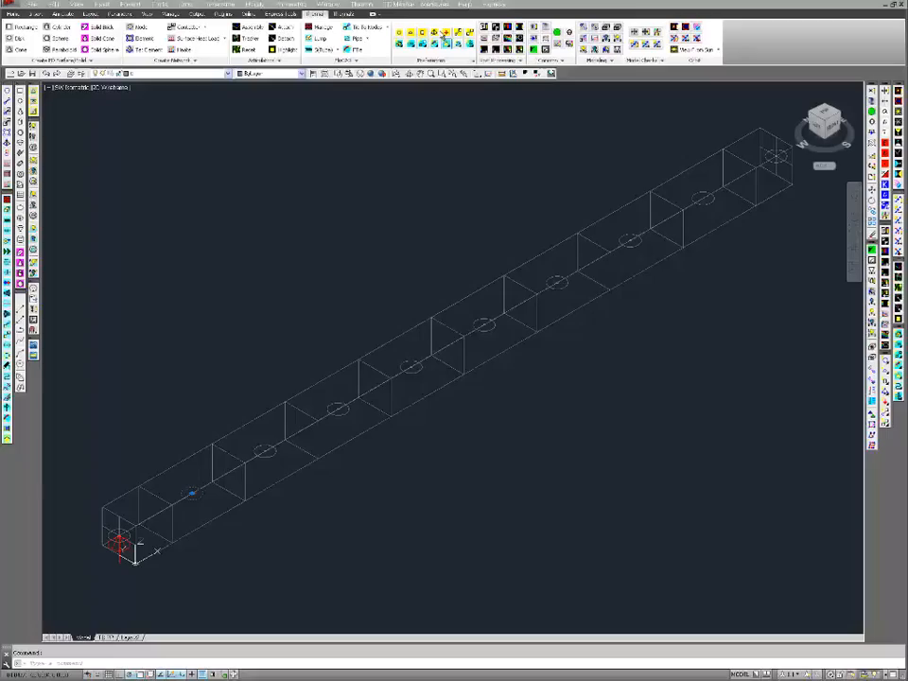
left_click(432, 9)
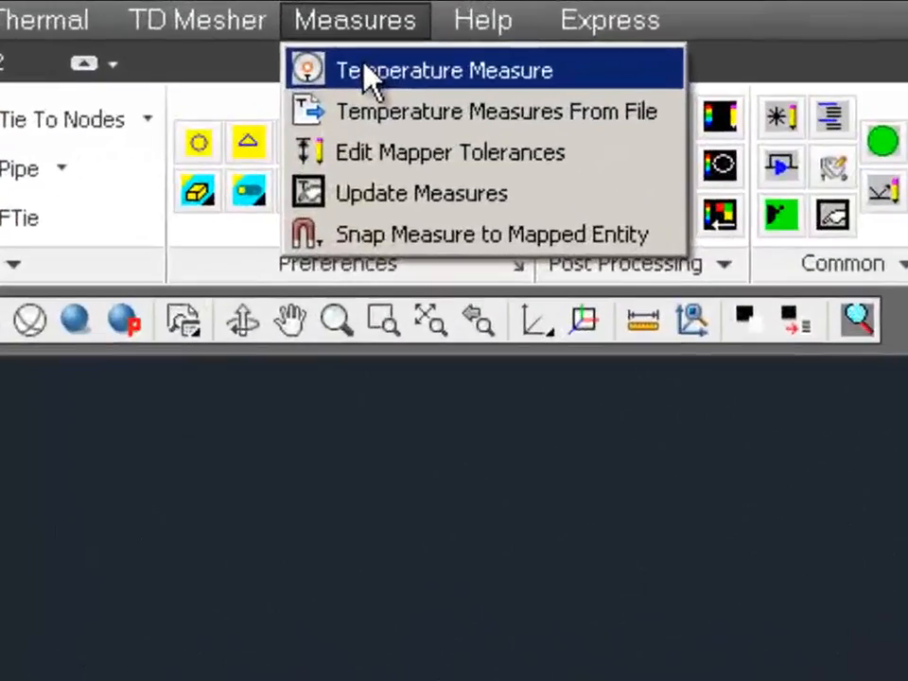
left_click(365, 70)
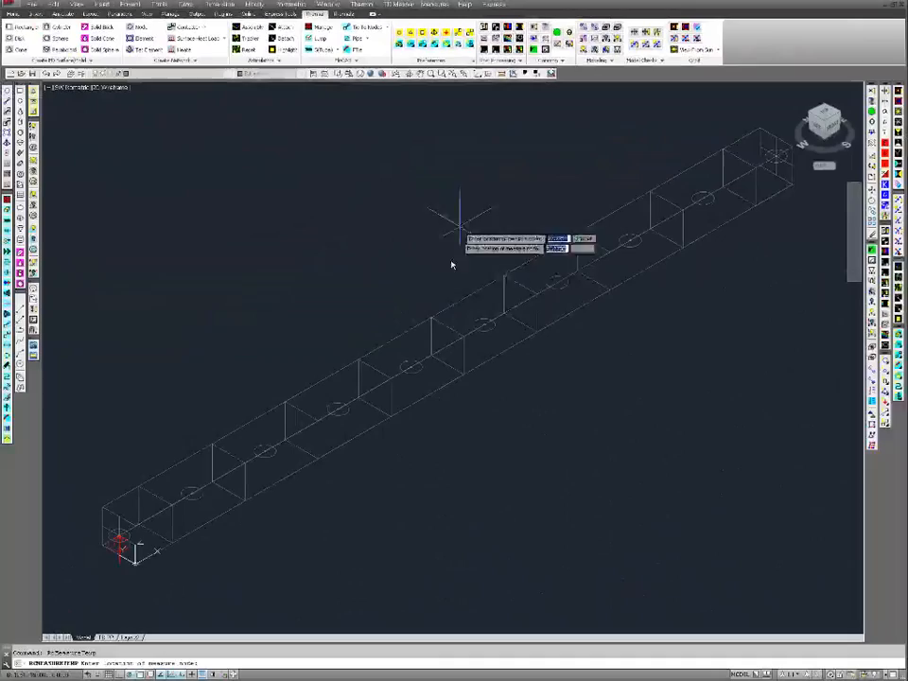
left_click(447, 330)
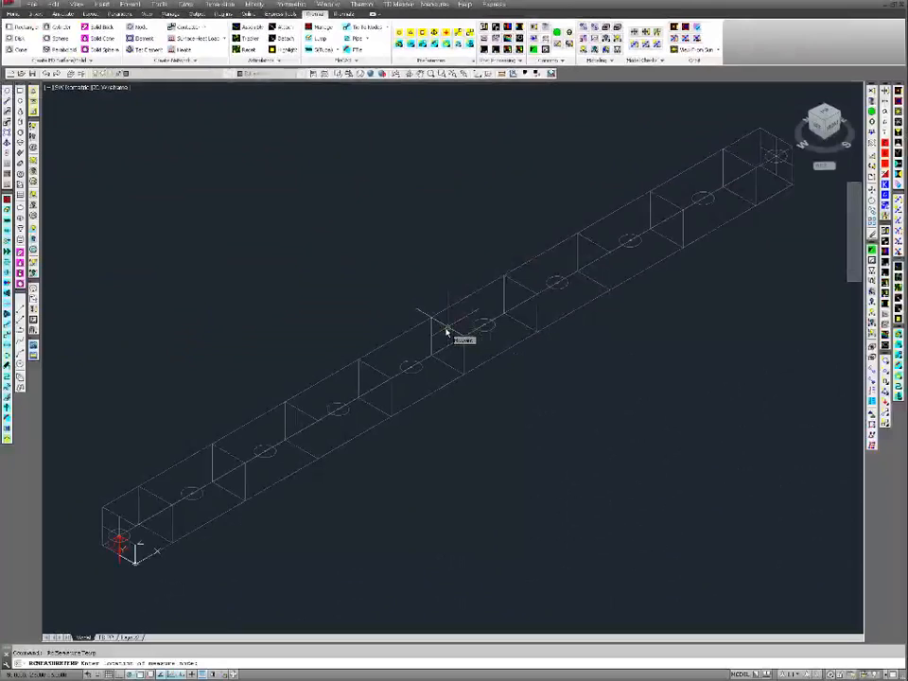
left_click(446, 330)
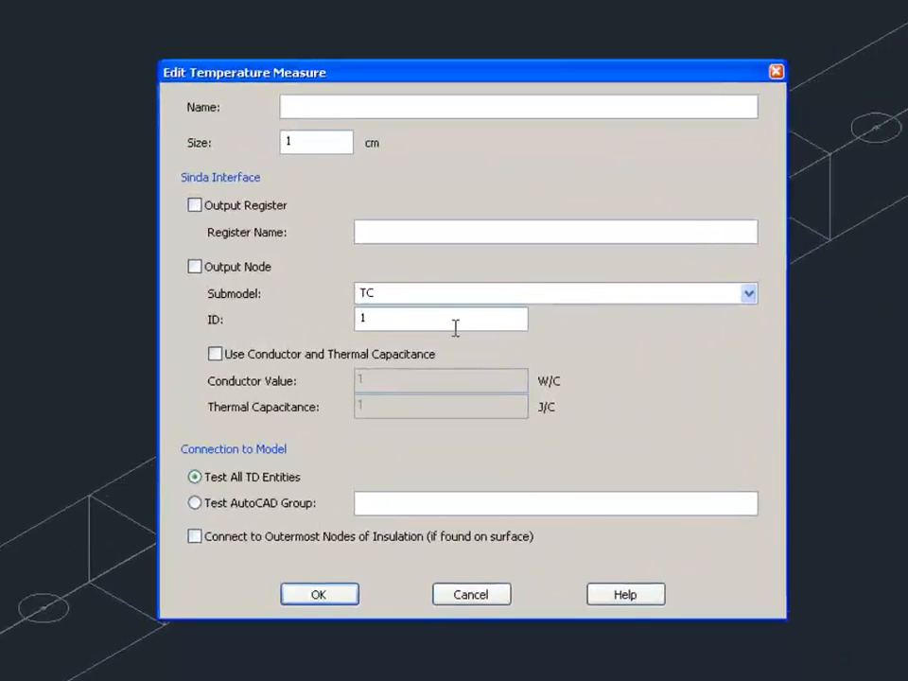
left_click(195, 269)
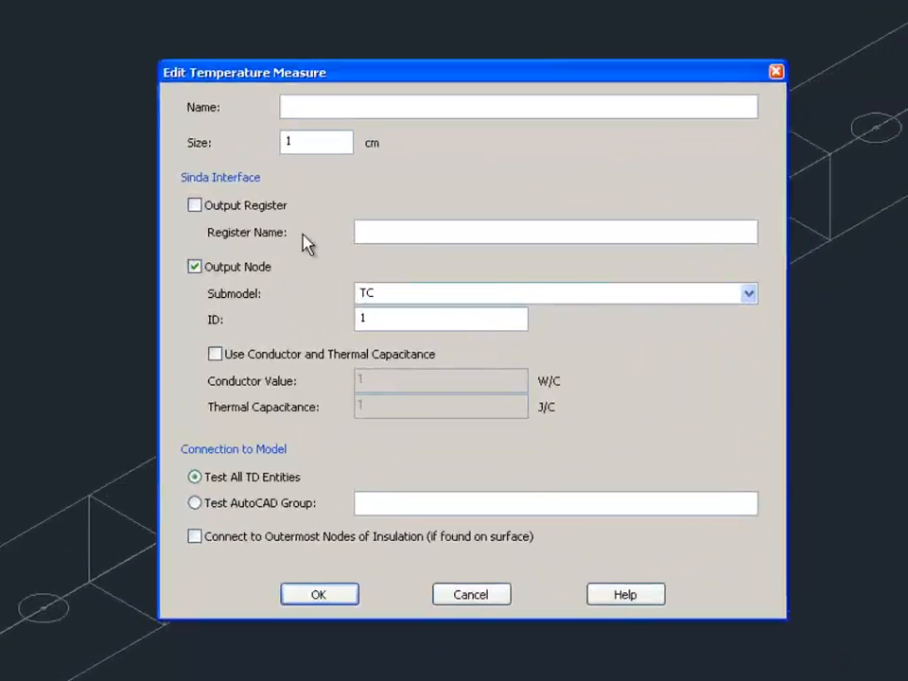
left_click(347, 593)
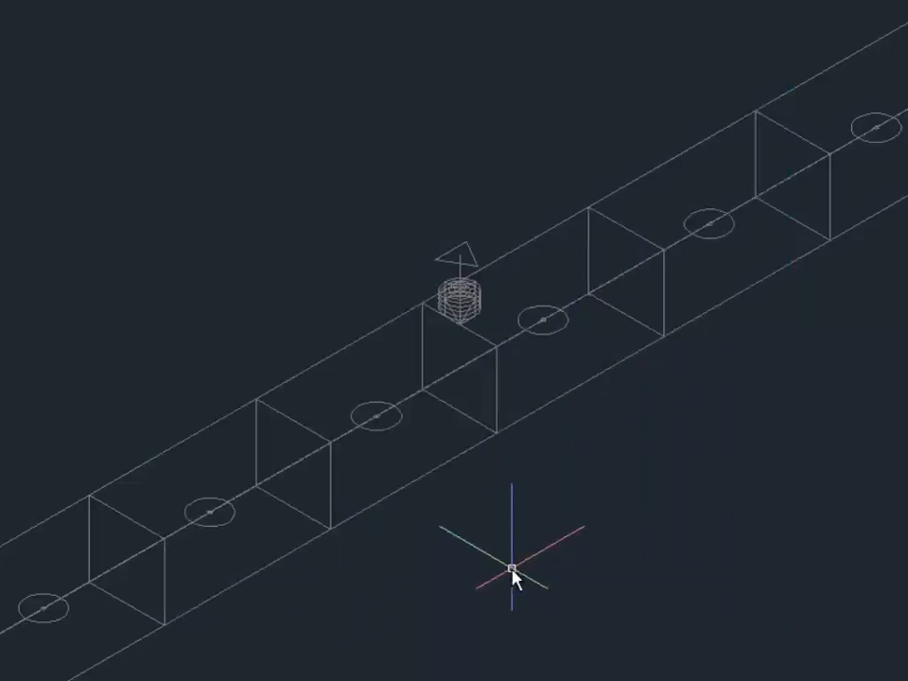
Inspect the properties of the temperature measure's output node and close them without changes
left_click(464, 253)
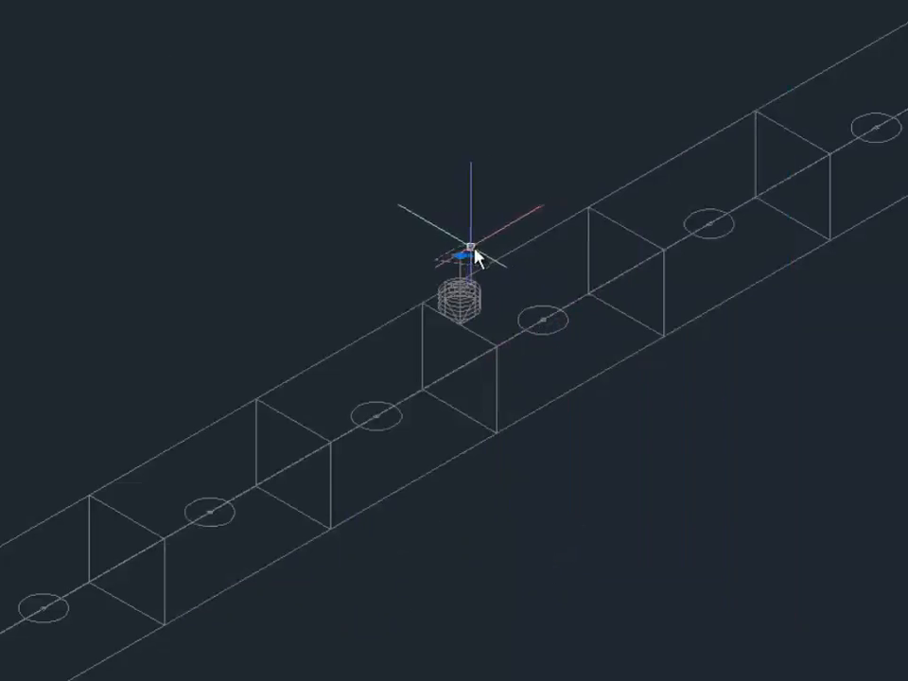
double_click(462, 256)
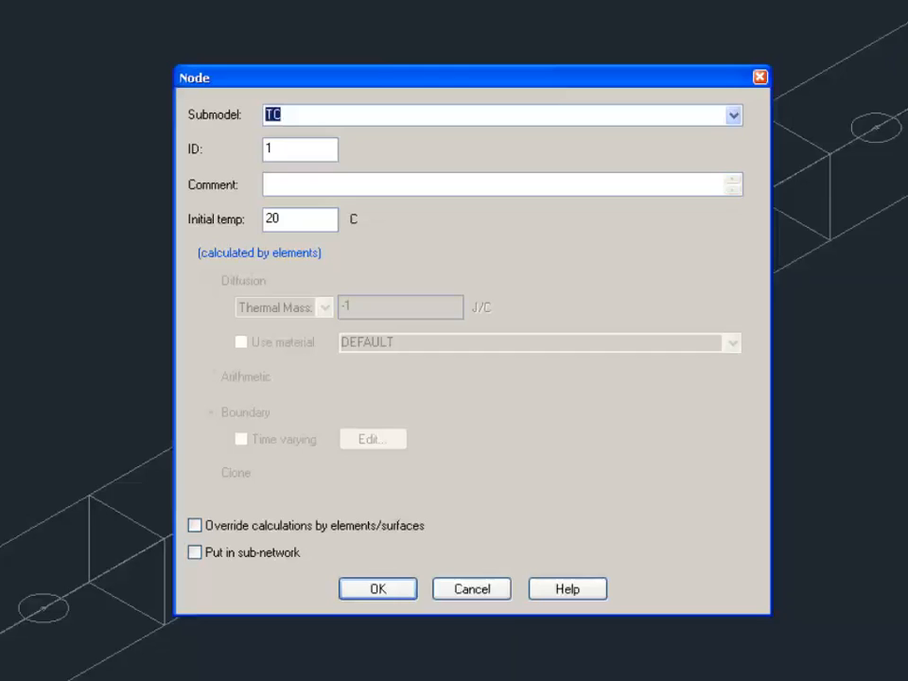
left_click(472, 589)
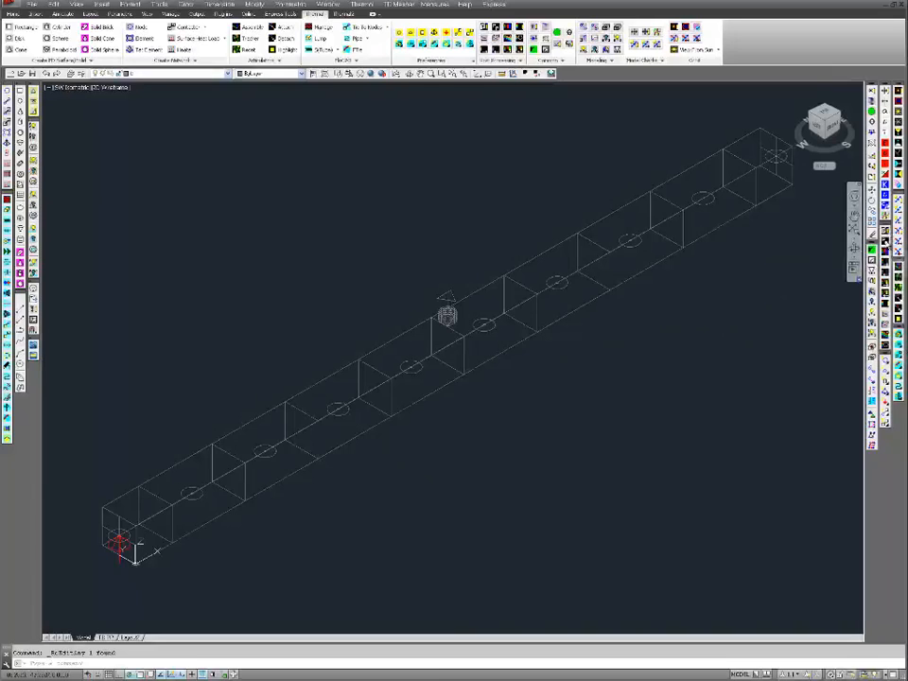
Display the node temperature contours on the bar and update the measures
left_click(888, 241)
left_click(419, 461)
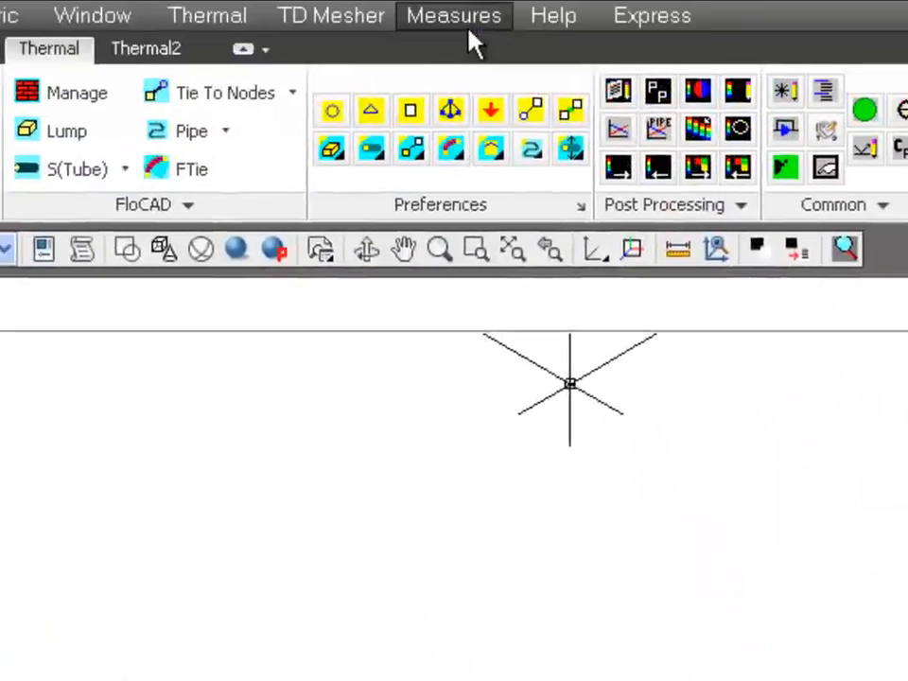
left_click(469, 19)
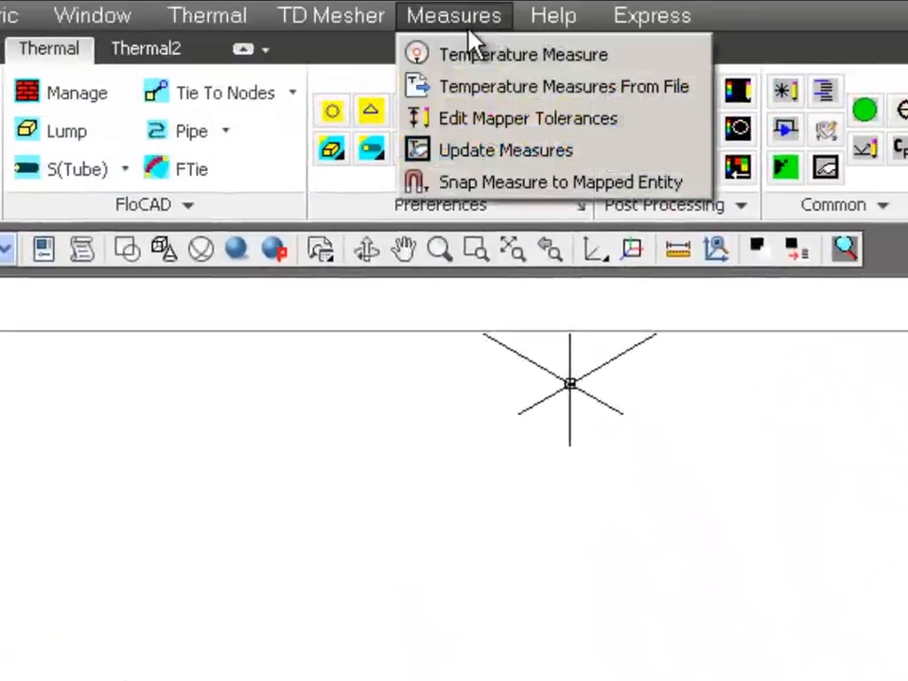
left_click(486, 149)
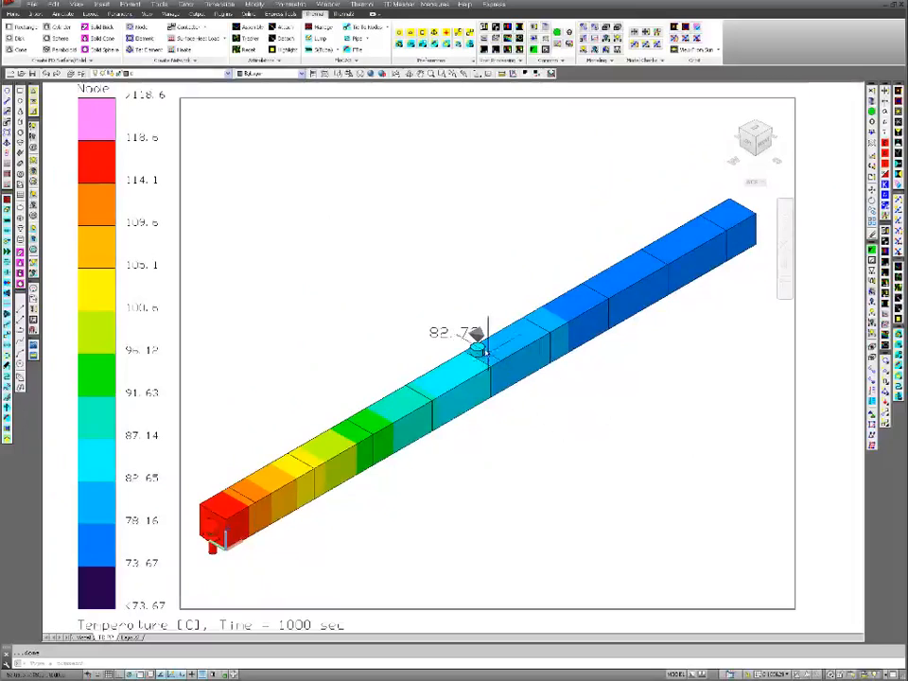
Delete the temperature measure from the middle of the bar
left_click(480, 350)
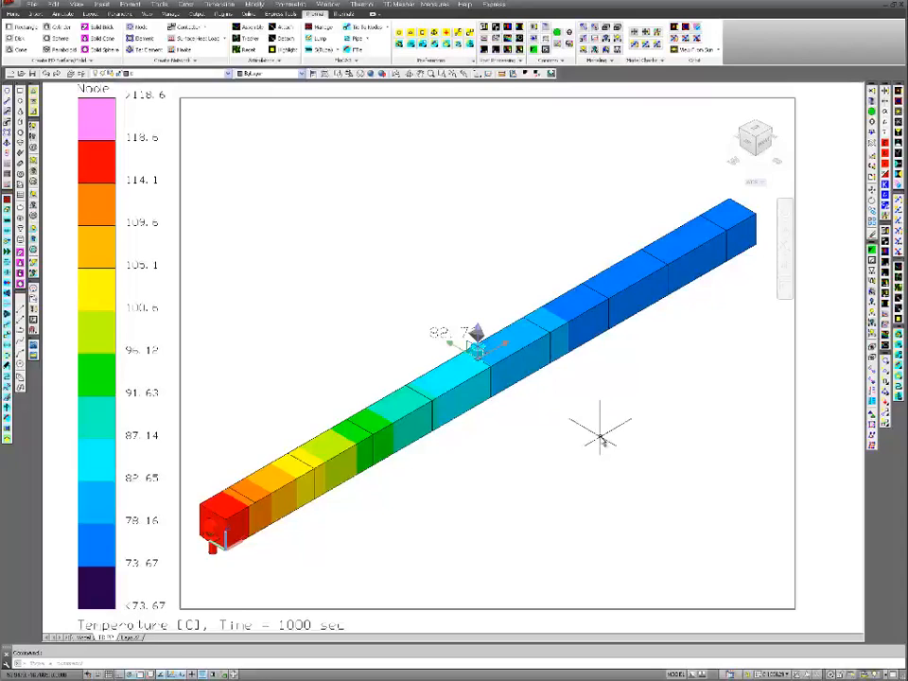
key("Delete")
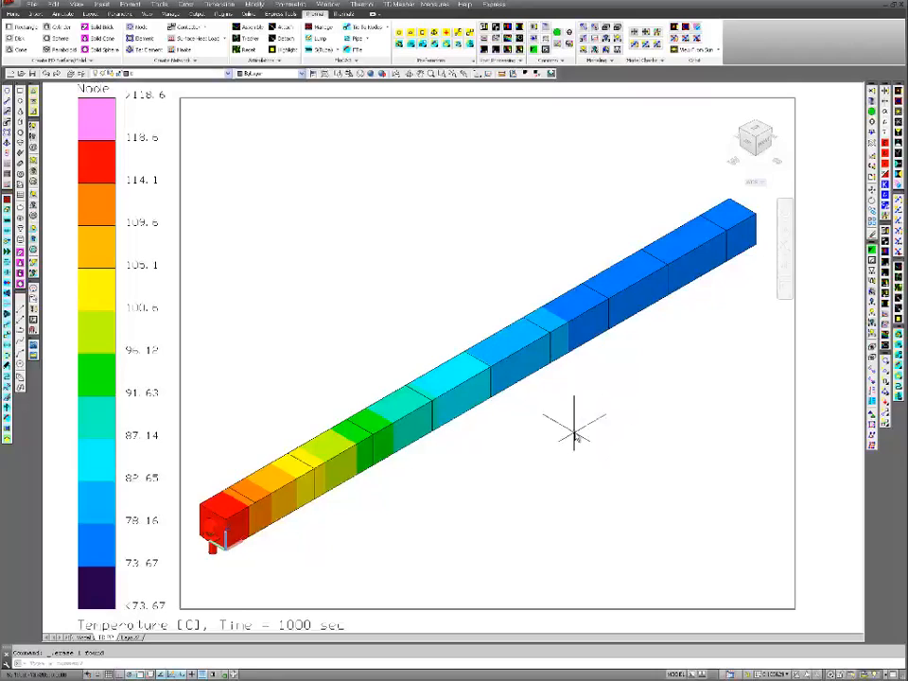
Examine the expressions behind the density multiplier and X-direction conductivity multiplier of the bar's FD solid
left_click(556, 353)
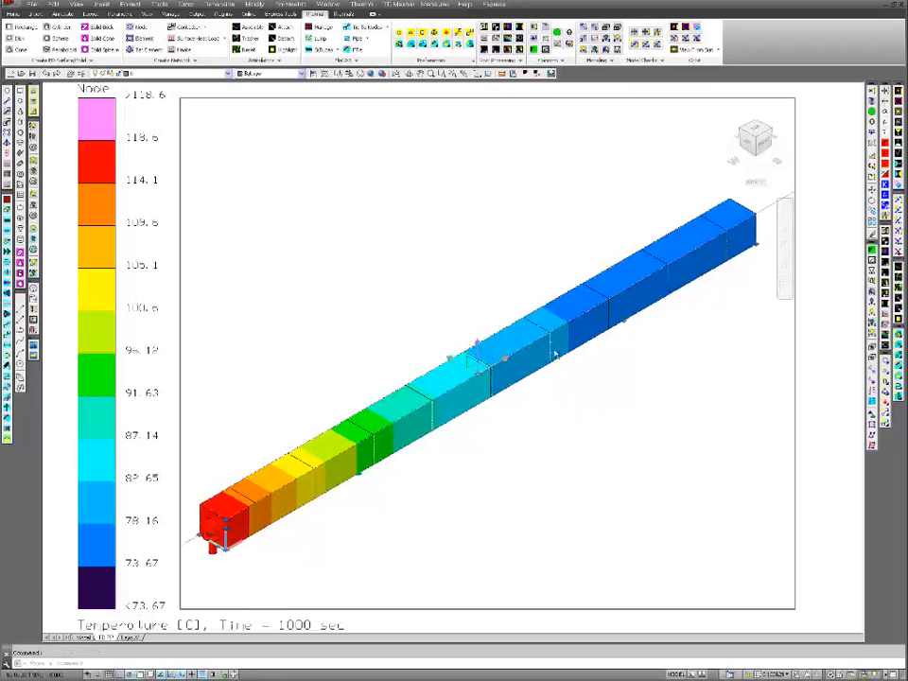
left_click(886, 91)
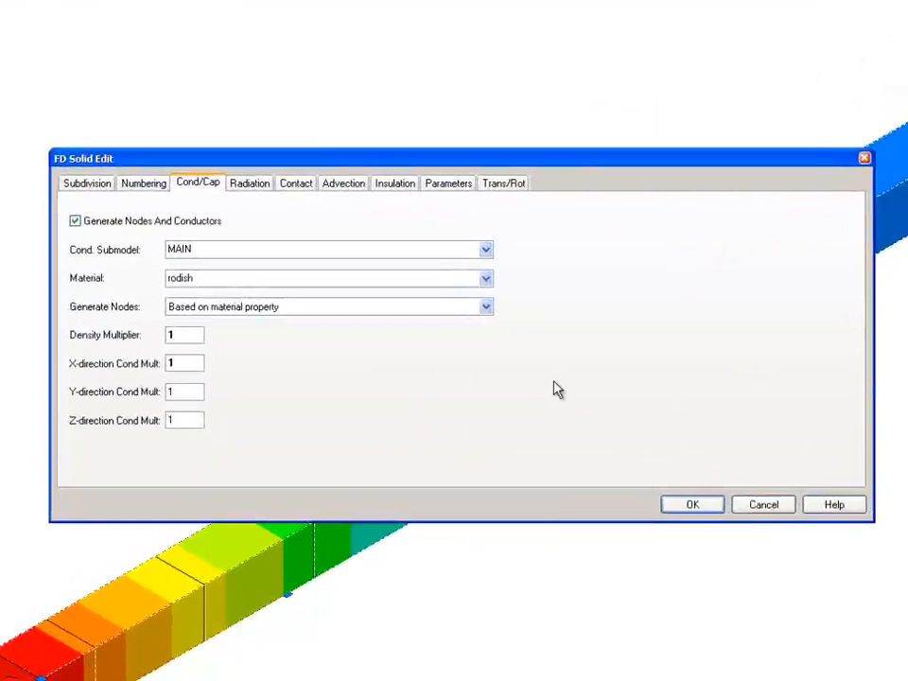
double_click(191, 335)
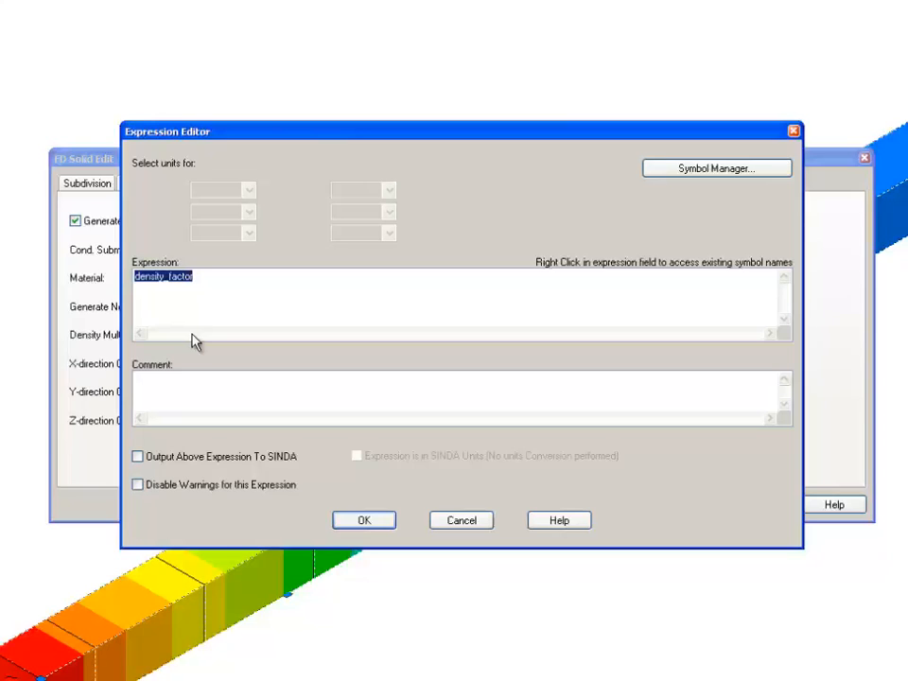
left_click(463, 523)
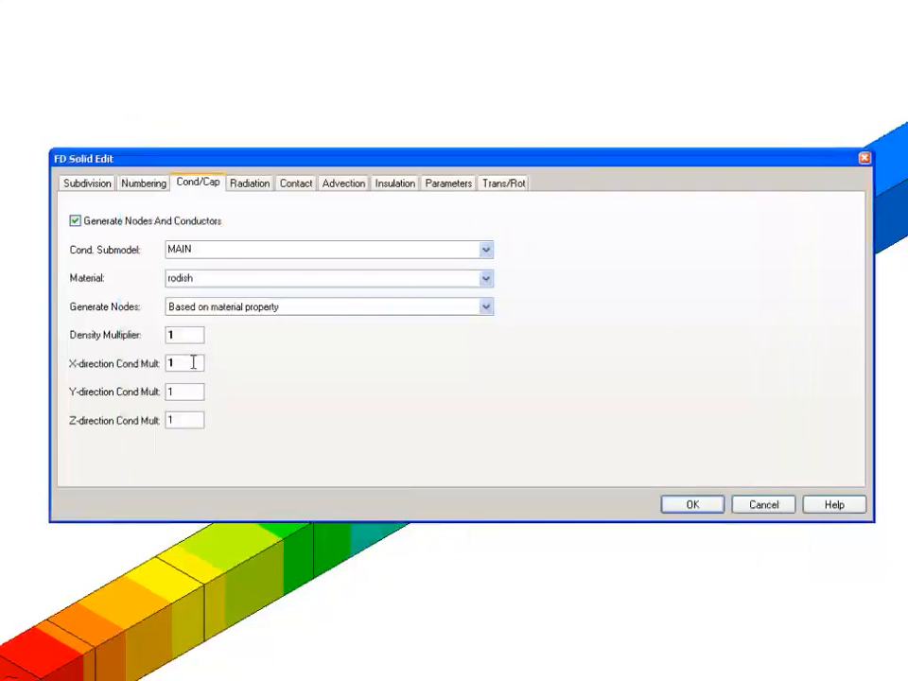
double_click(193, 364)
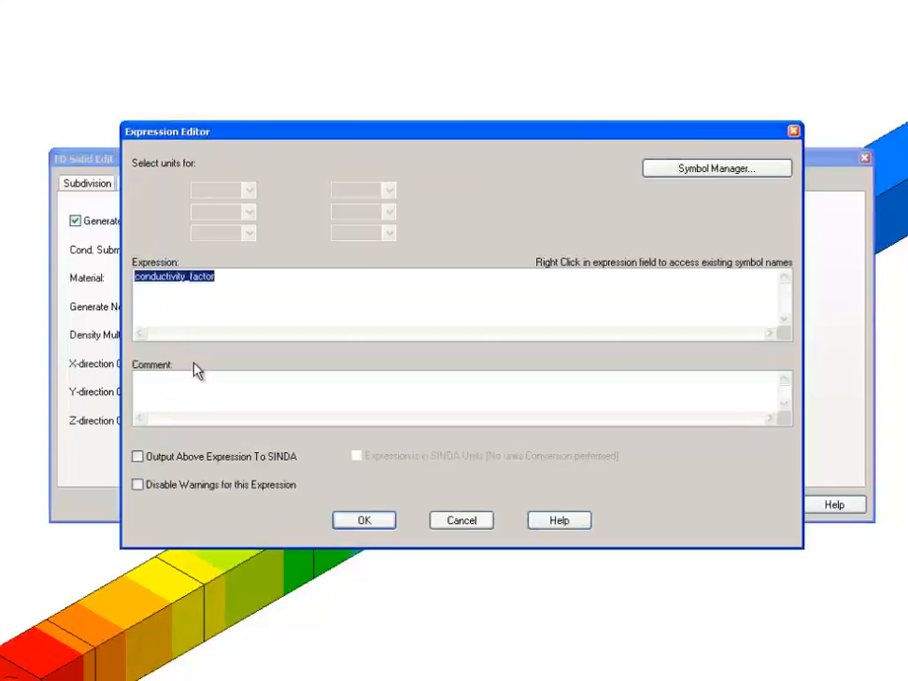
left_click(462, 521)
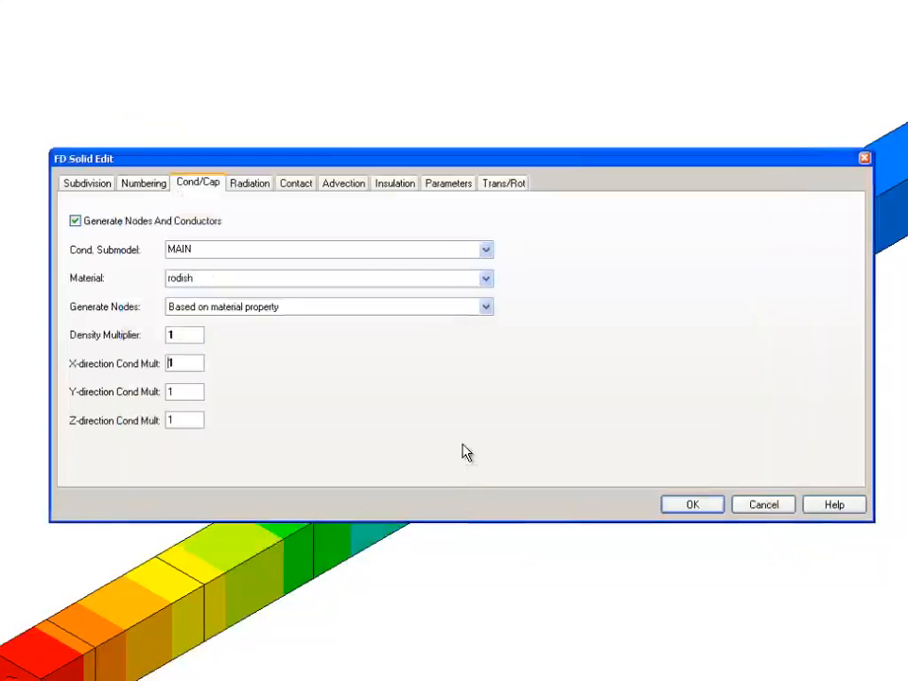
left_click(711, 507)
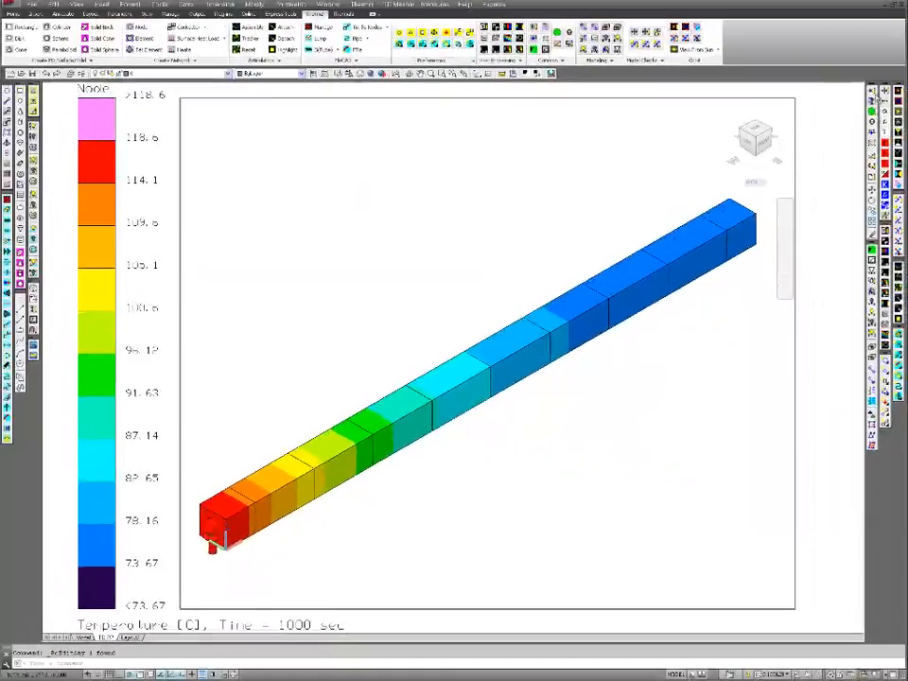
Open the Bar test – 100 seconds Data Logger Compare object and review its input data file test.dlc alongside the plotted test temperatures
left_click(873, 133)
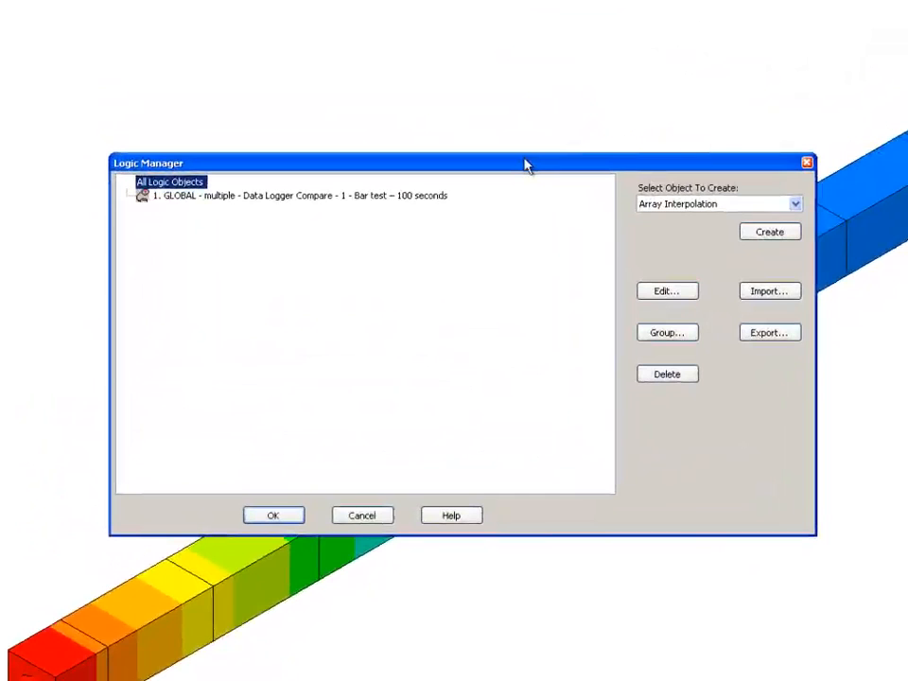
left_click(346, 196)
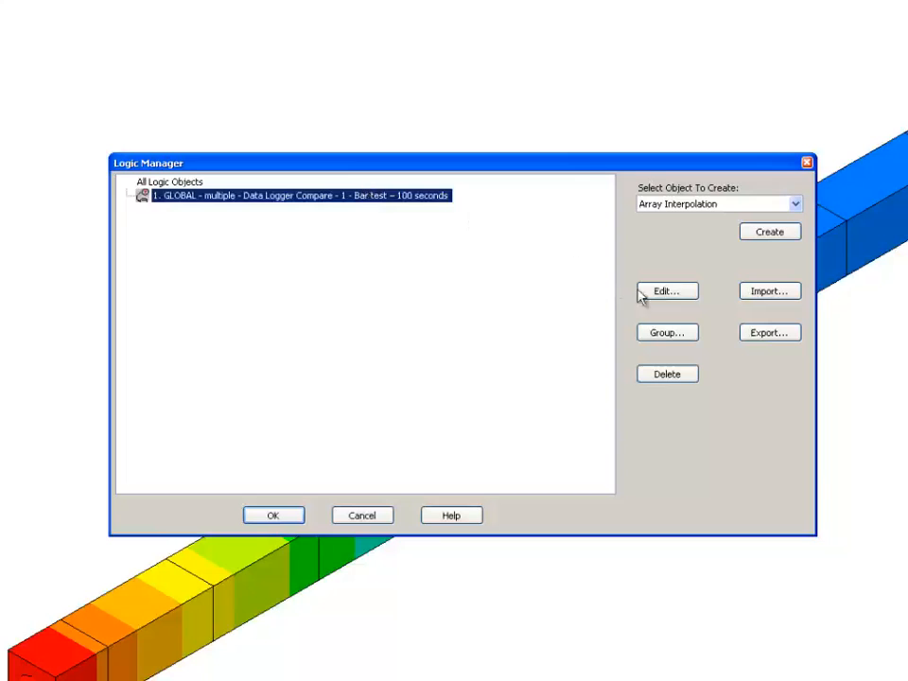
left_click(663, 292)
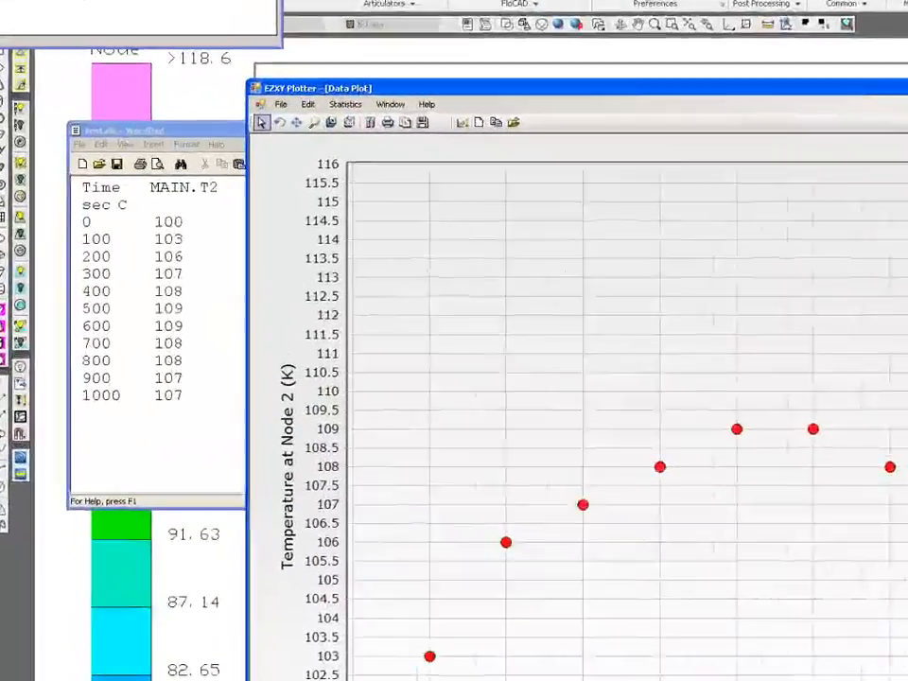
left_click(738, 114)
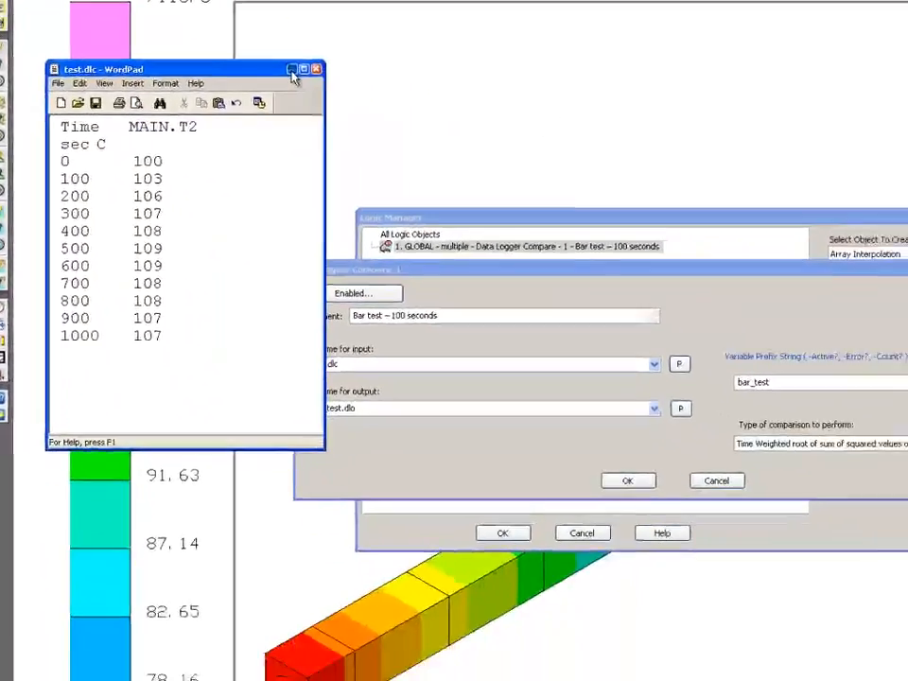
left_click(408, 99)
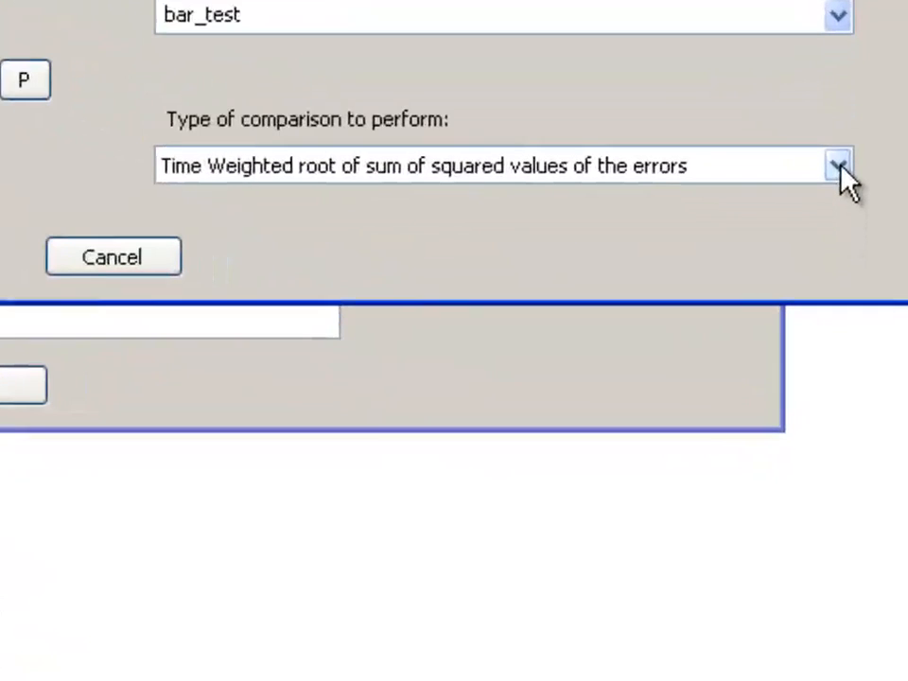
Review the comparison types and variable prefix of the Data Logger Compare object, closing it and the Logic Manager without changes
left_click(839, 168)
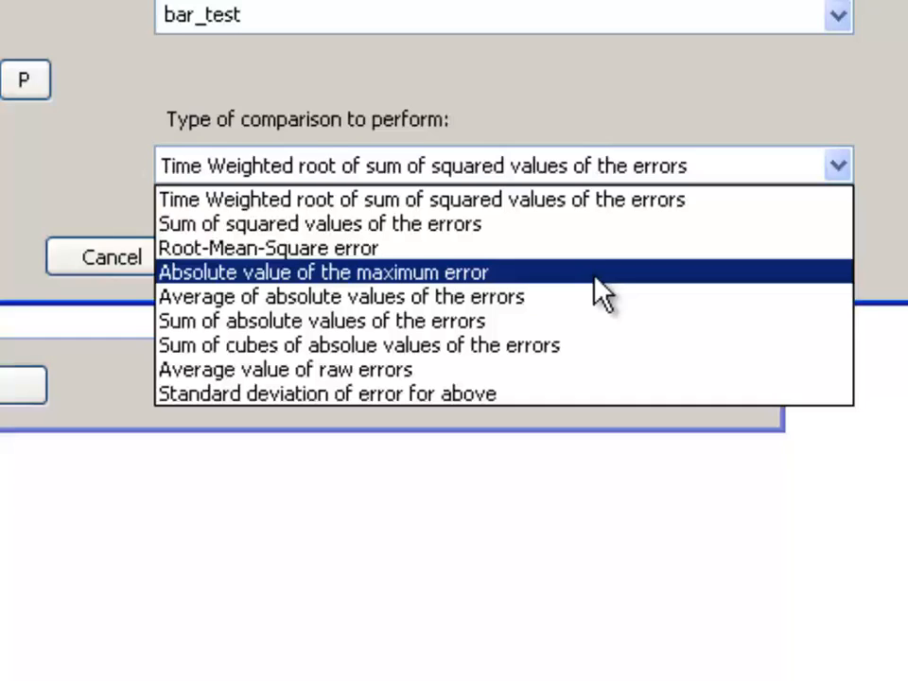
key("Escape")
left_click(840, 13)
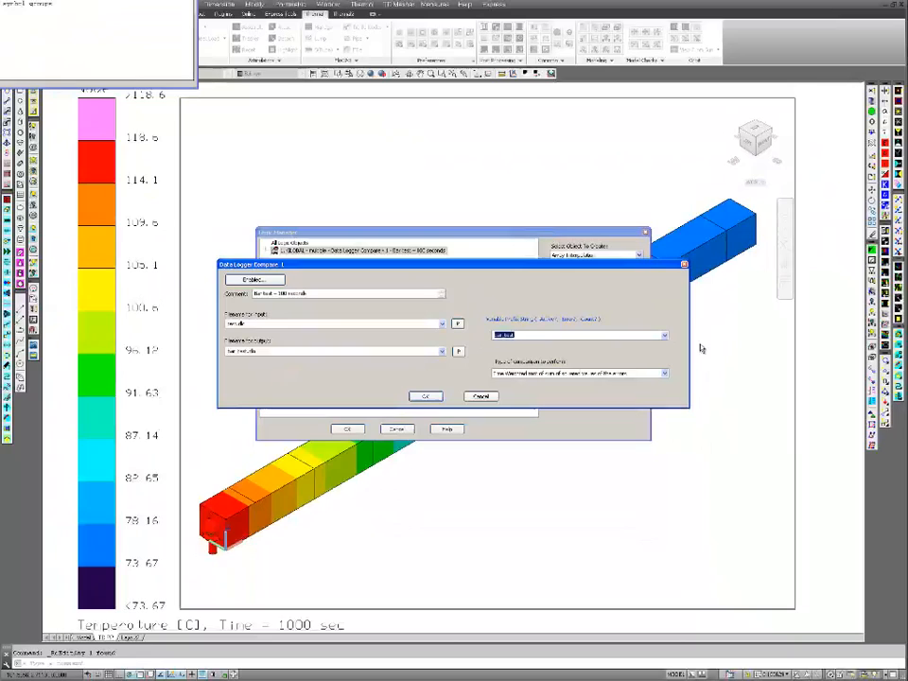
left_click(486, 397)
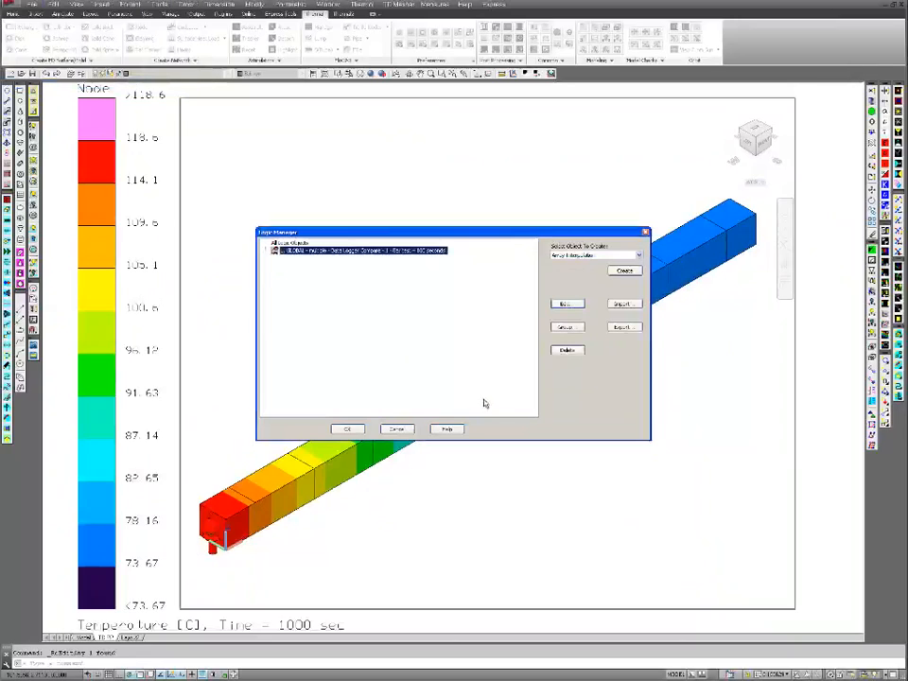
left_click(406, 430)
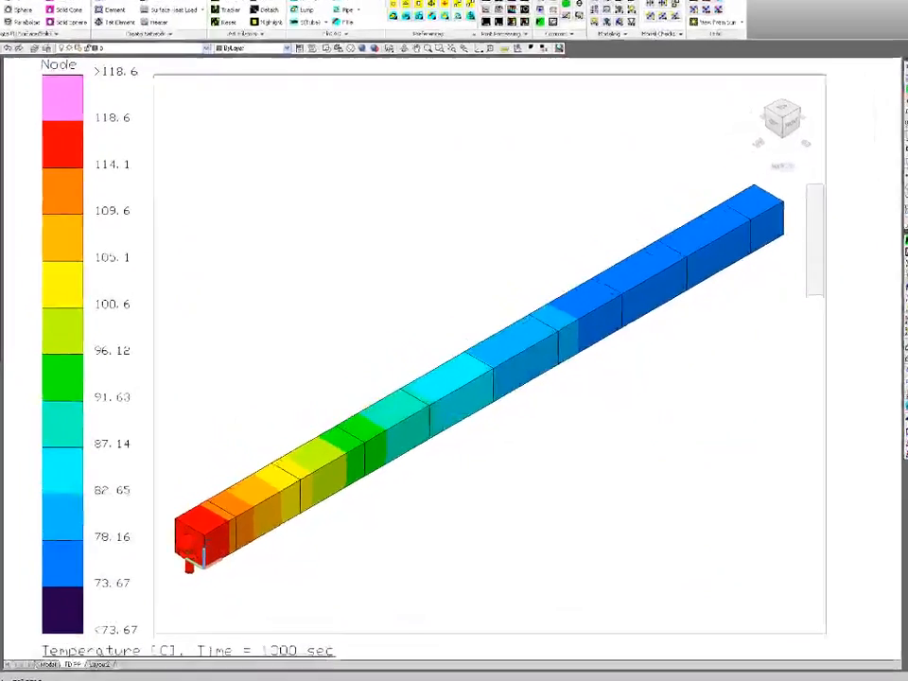
Open the barTest case set for editing and examine its S/F calculation settings and the SINDA Operations data
left_click(872, 114)
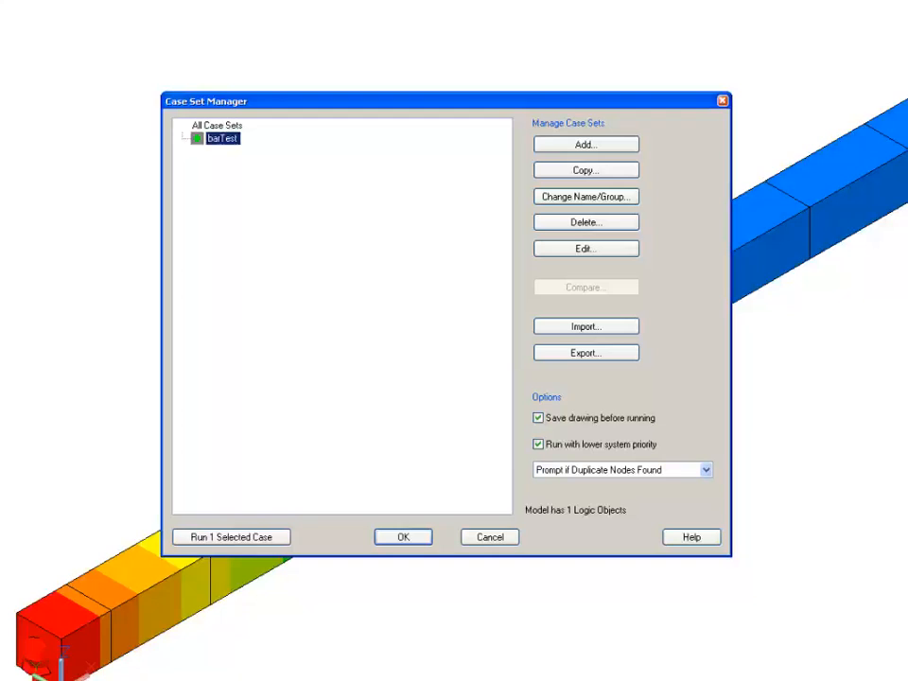
left_click(602, 250)
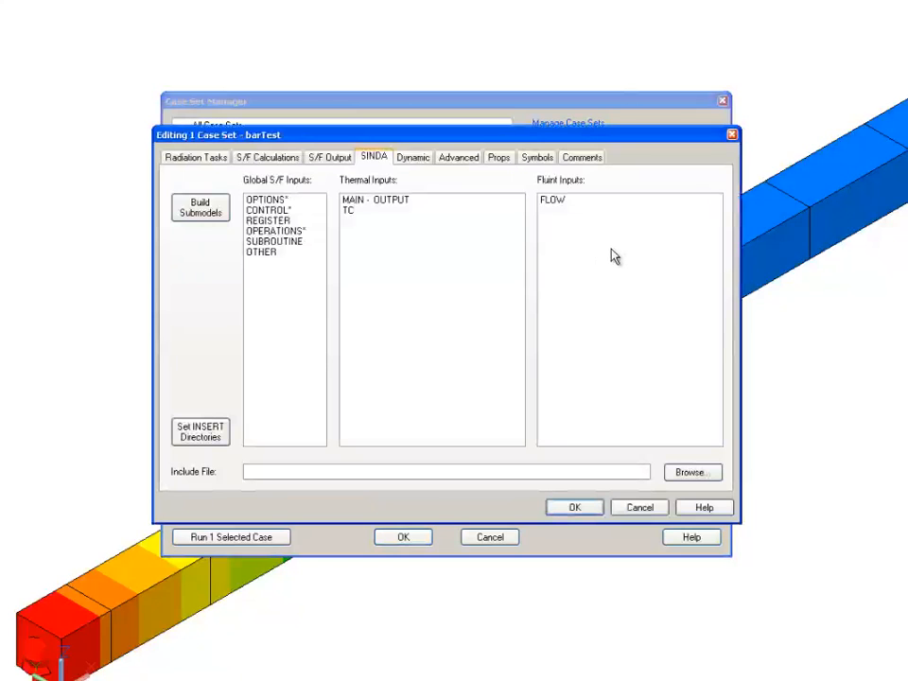
left_click(288, 234)
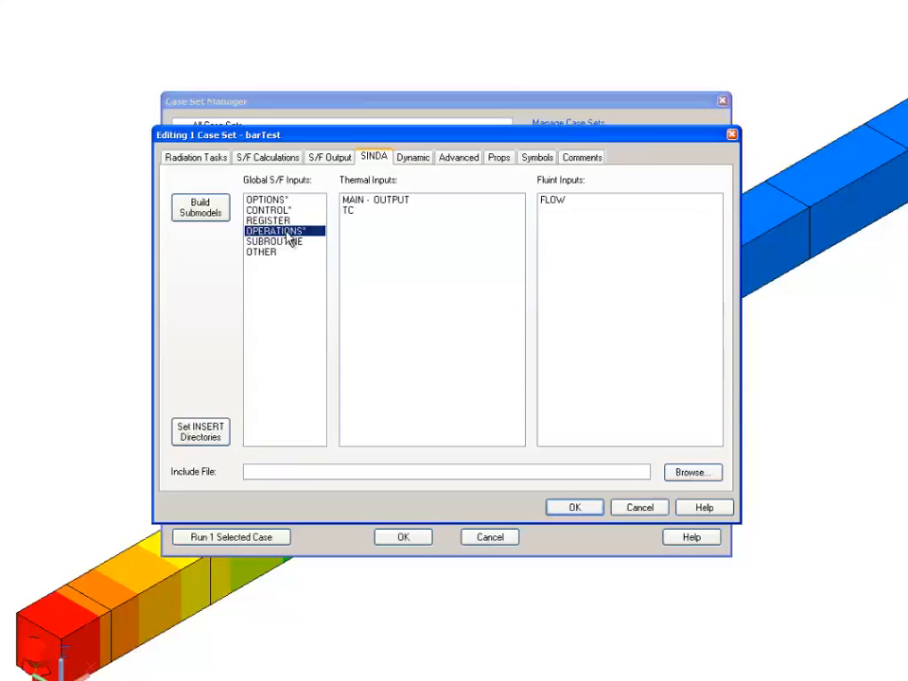
left_click(270, 159)
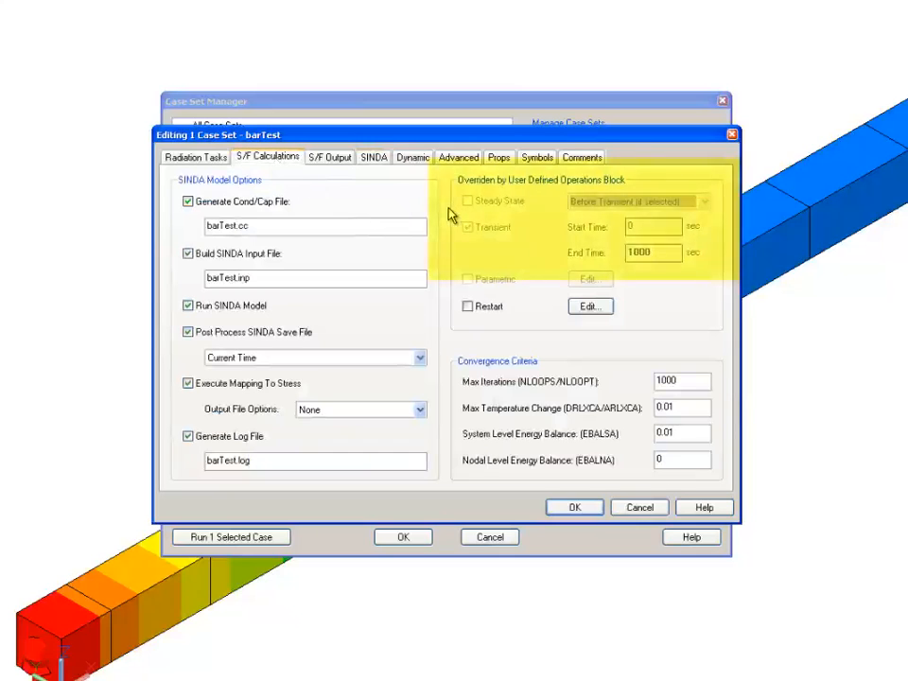
left_click(373, 159)
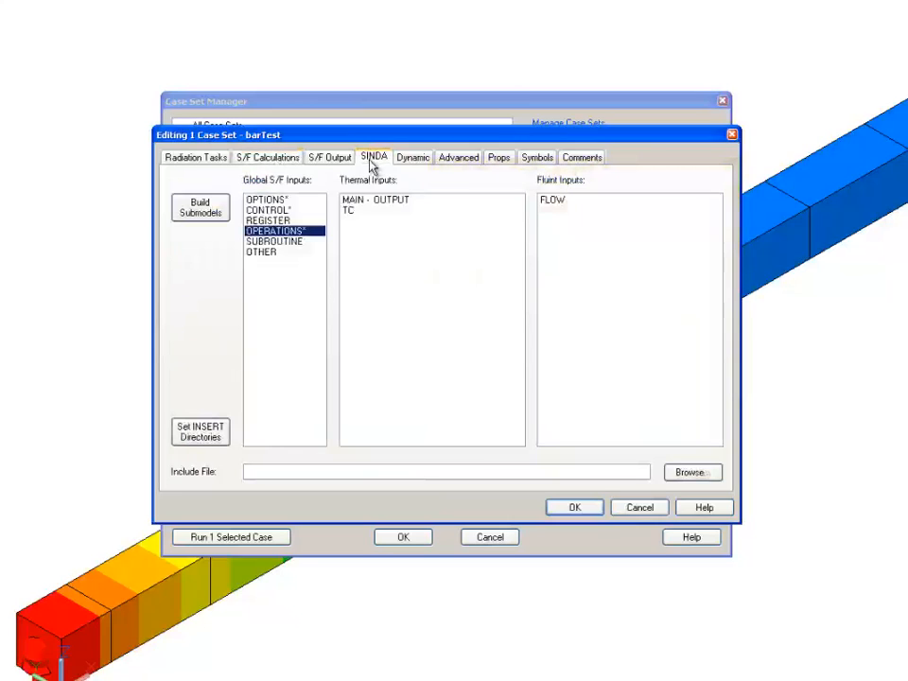
double_click(274, 233)
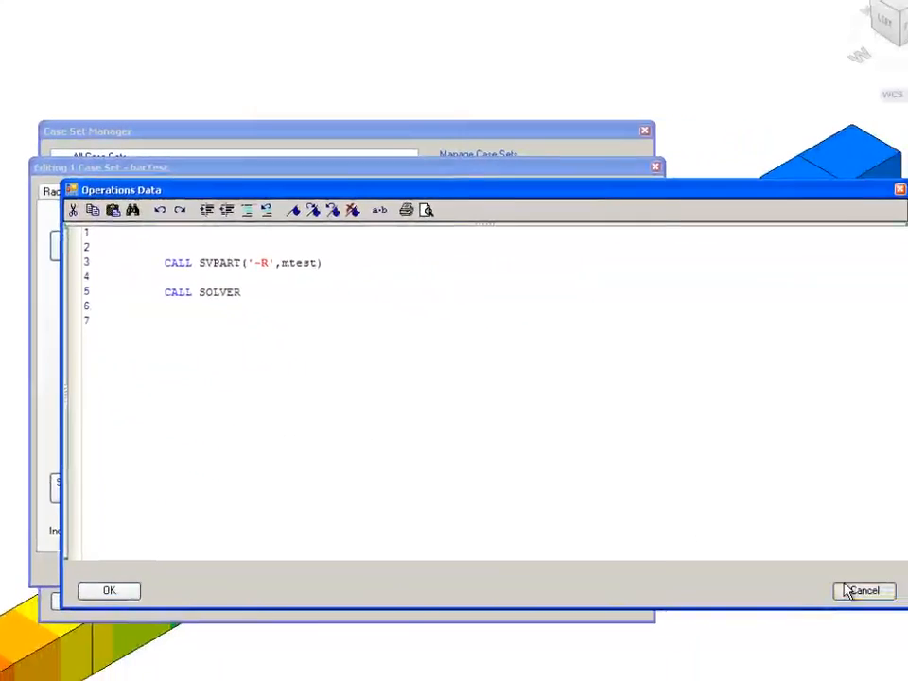
left_click(847, 591)
Review the Solver Procedure in the barTest case set's Dynamic SINDA settings and close it without changes
left_click(312, 190)
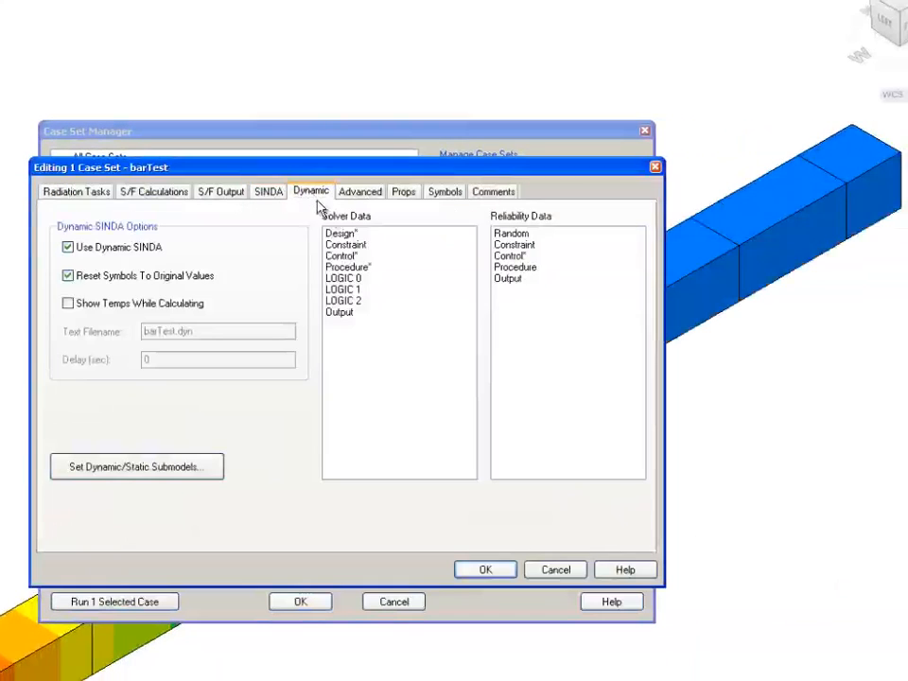
left_click(361, 270)
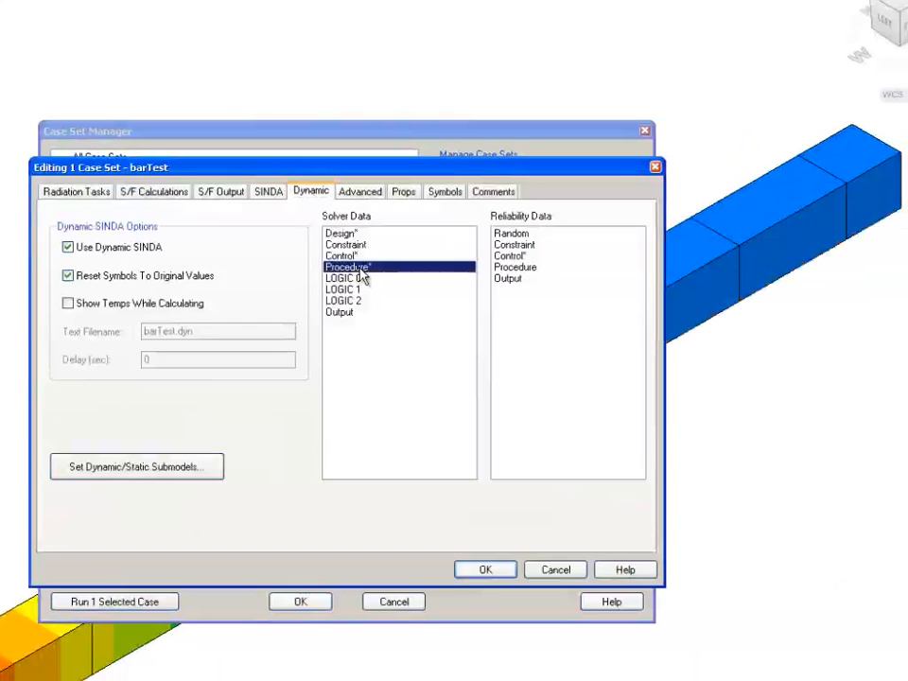
double_click(360, 269)
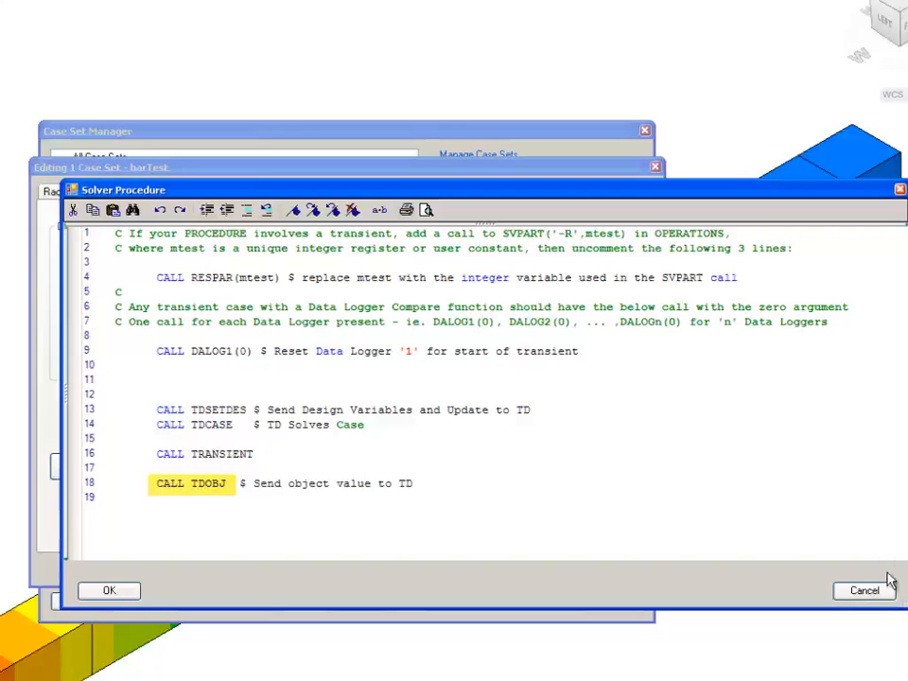
left_click(863, 591)
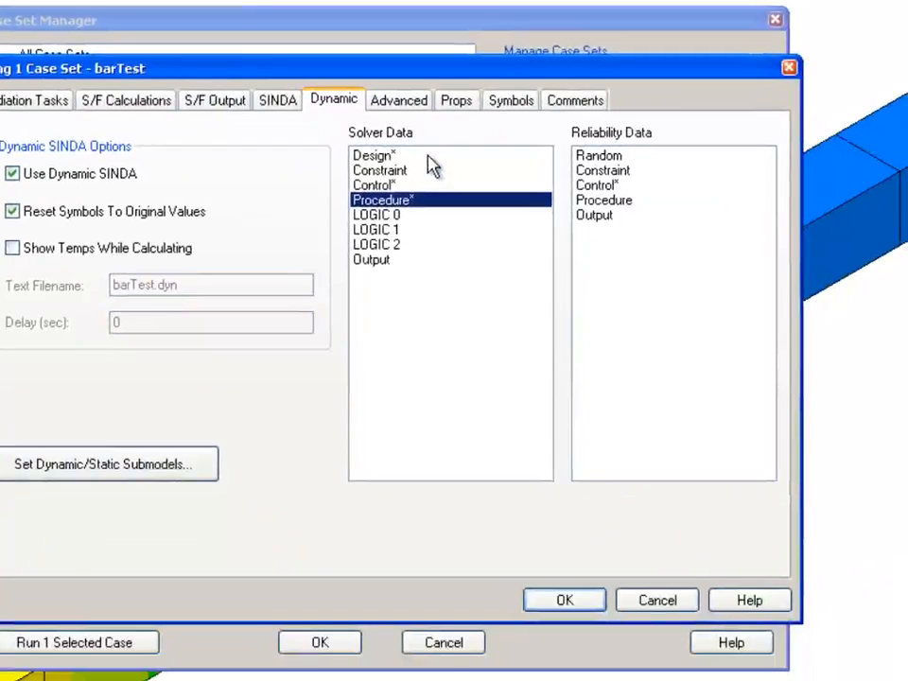
Review the solver design variables, including the limits of conductivity_factor, and the solver control information, without making changes
double_click(428, 157)
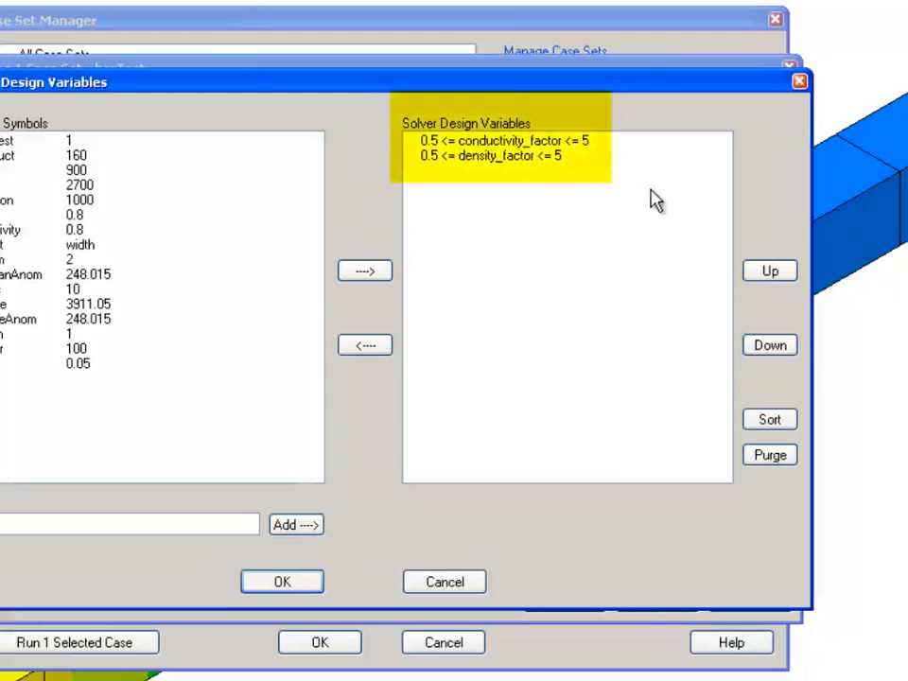
double_click(512, 145)
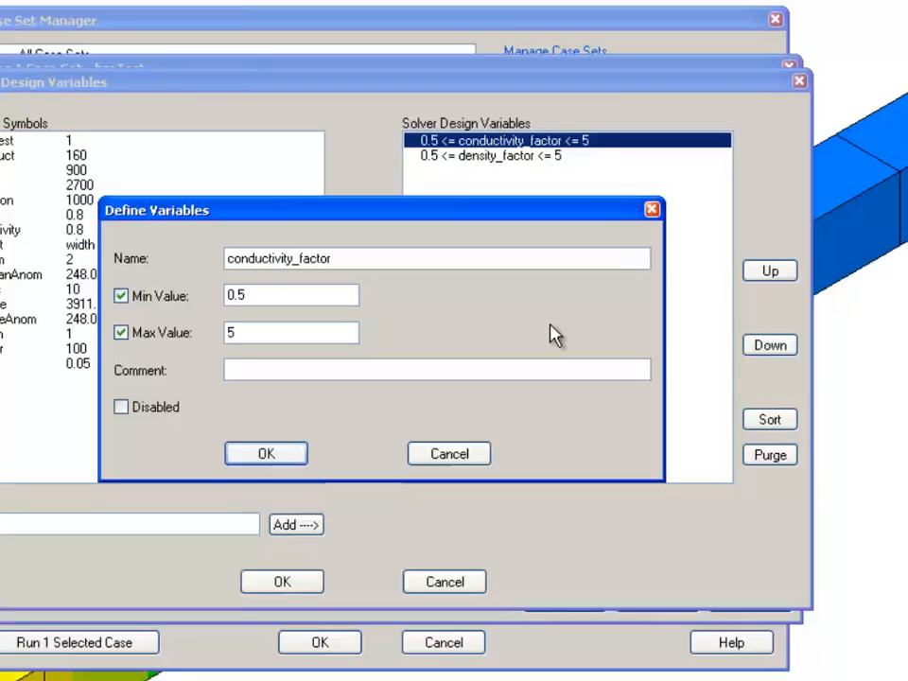
left_click(477, 455)
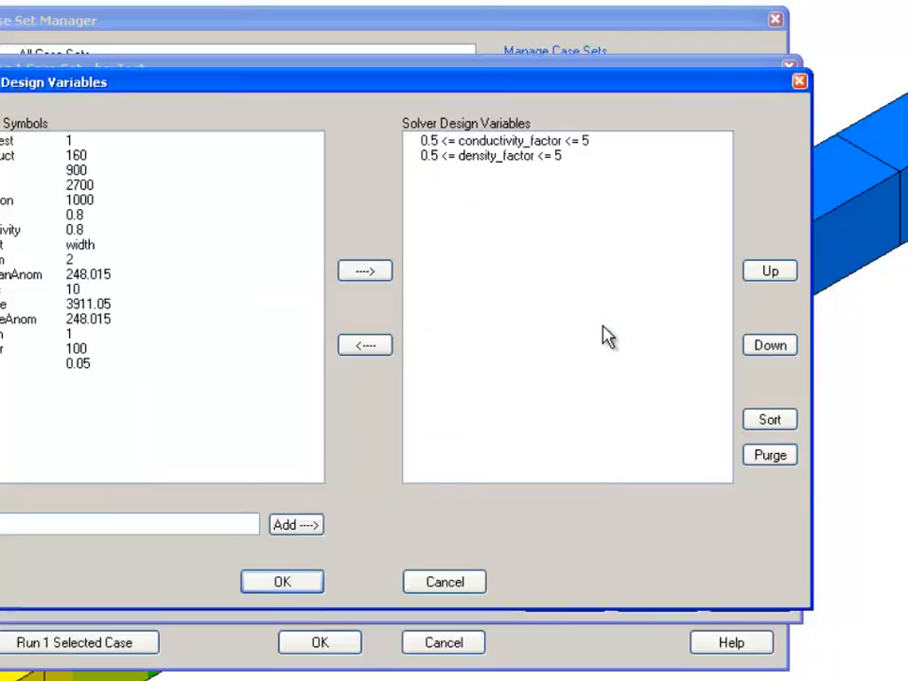
left_click(431, 584)
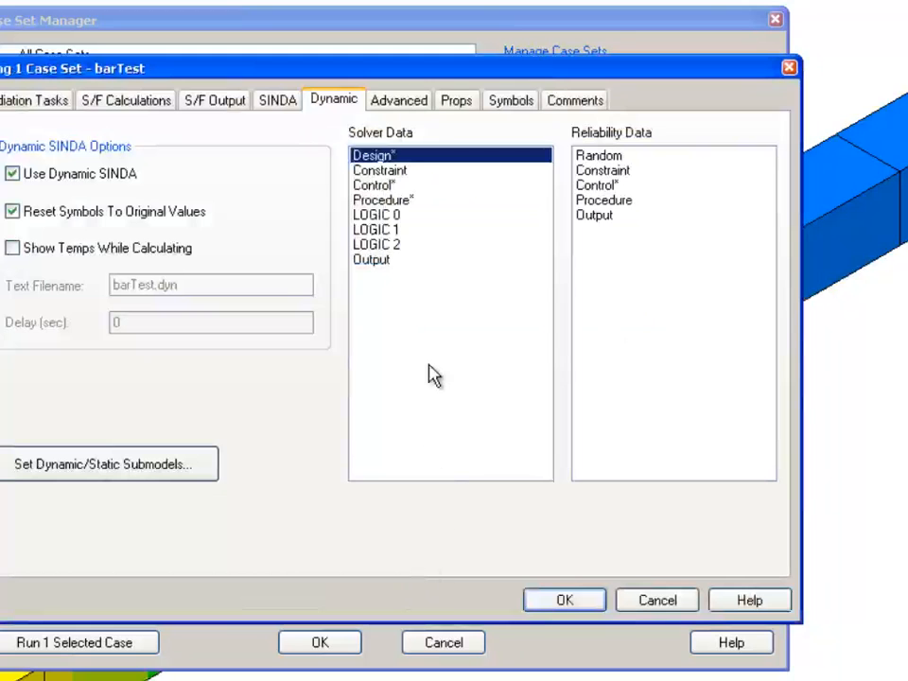
double_click(422, 187)
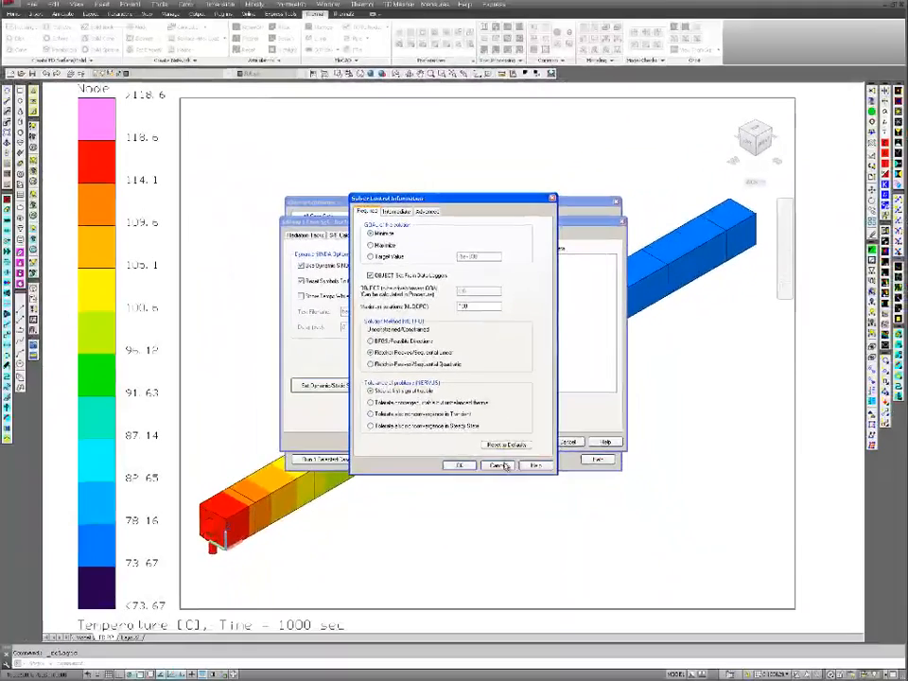
left_click(494, 657)
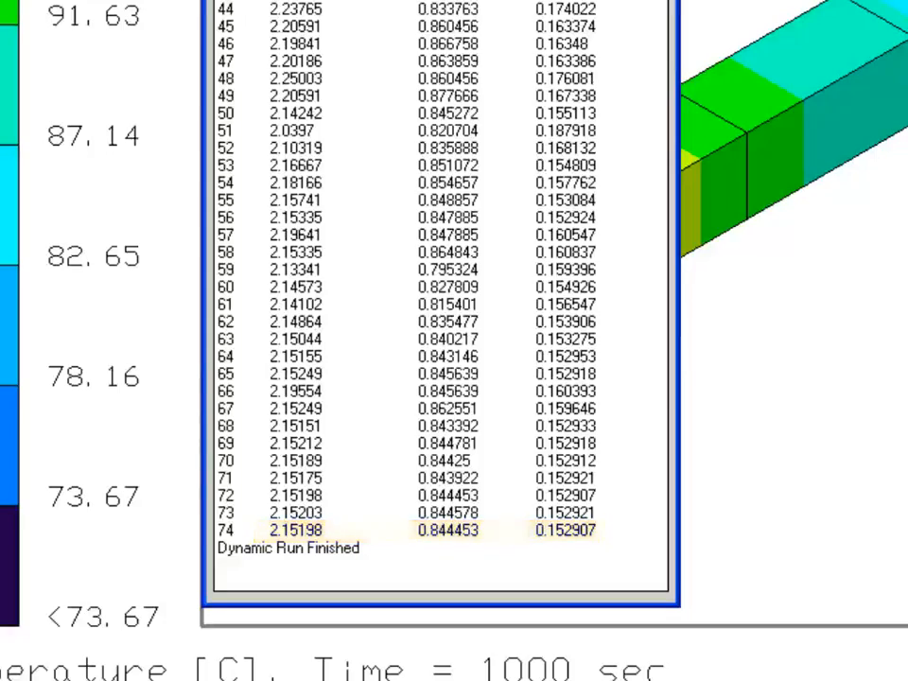
key("alt+Tab")
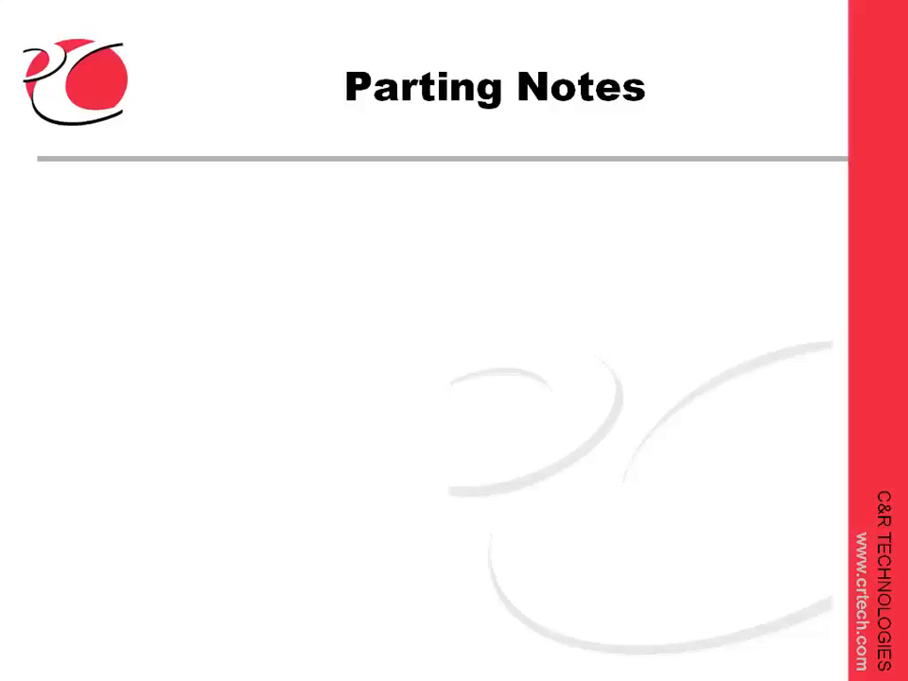
key("Right")
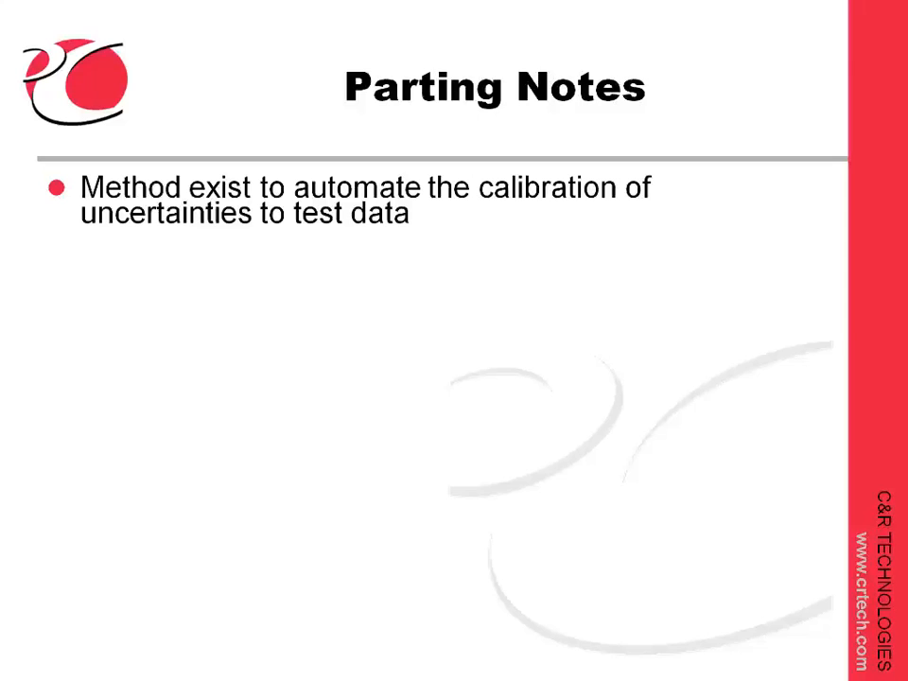
key("Right")
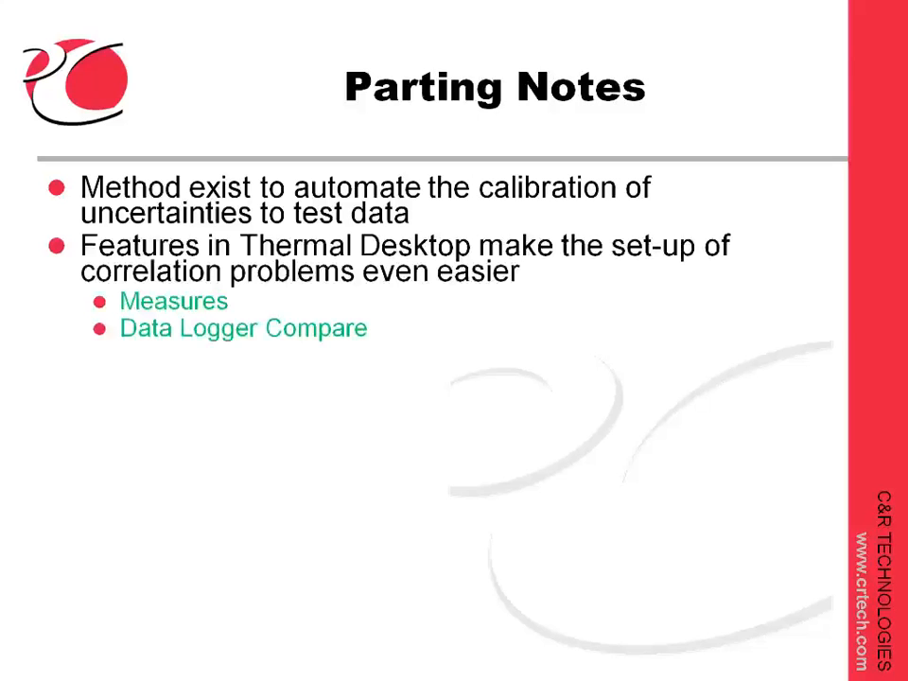